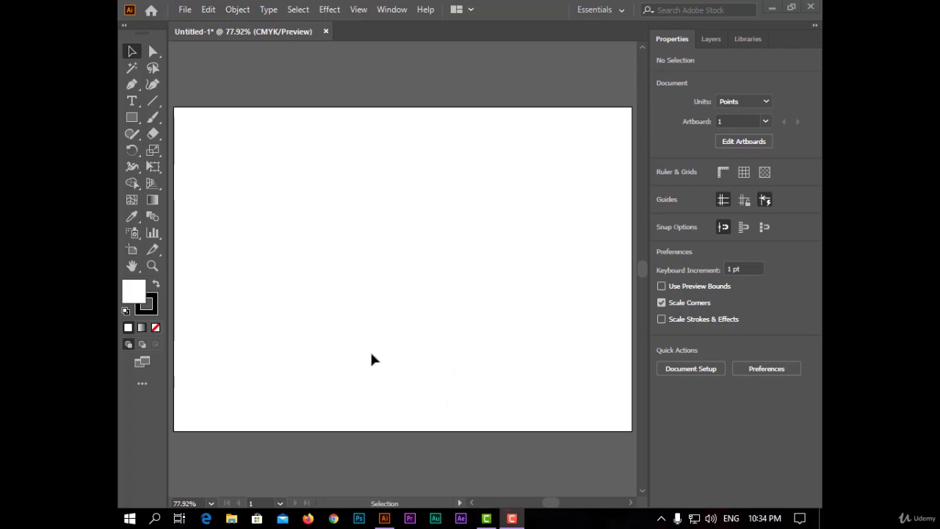
Draw four stars with the Star Tool across the left half of the artboard
click(131, 116)
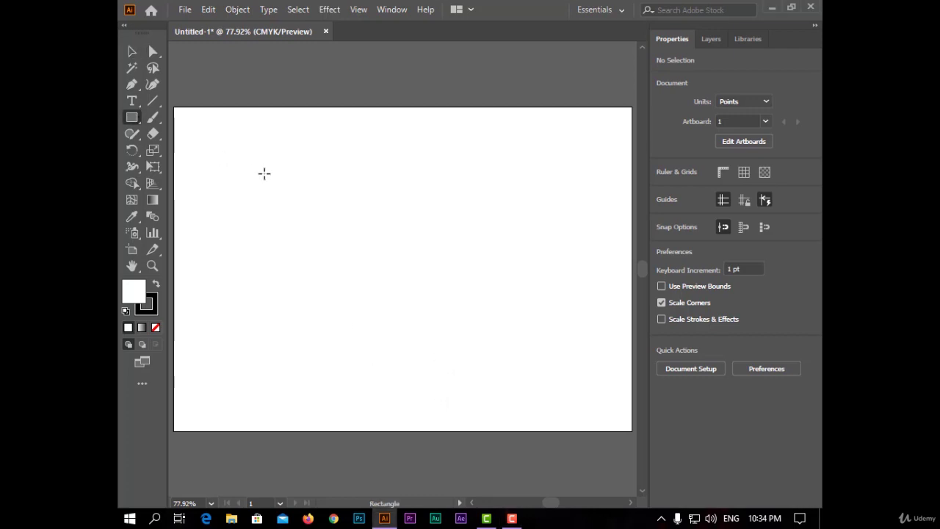
click(130, 119)
click(190, 183)
drag(253, 160, 293, 202)
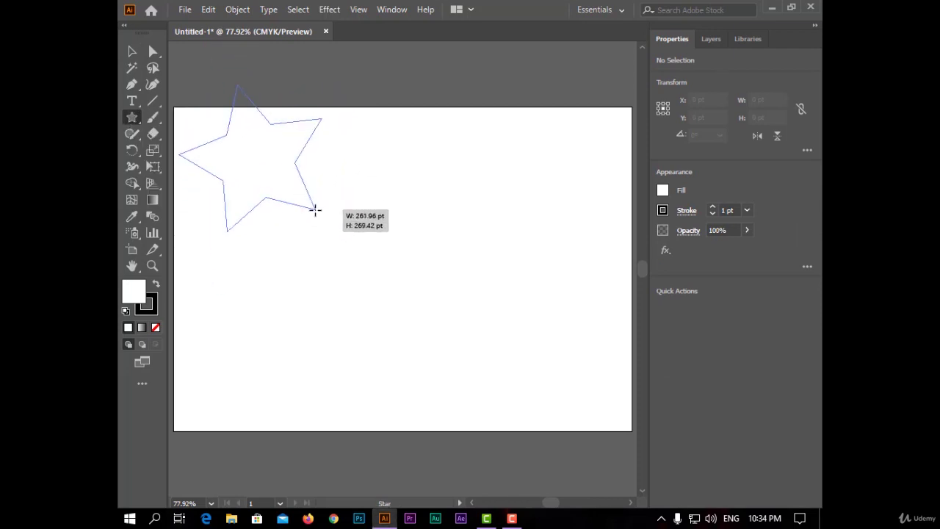
drag(294, 202, 314, 209)
mouse_move(360, 129)
mouse_down()
mouse_move(378, 169)
mouse_move(437, 213)
mouse_move(431, 247)
mouse_up()
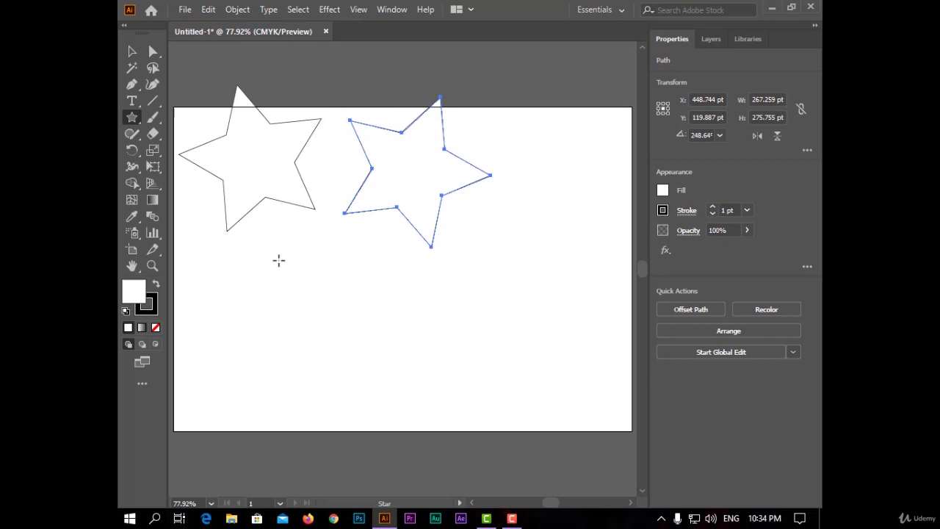
mouse_move(278, 272)
mouse_down()
mouse_move(339, 324)
mouse_move(332, 338)
mouse_up()
mouse_move(344, 236)
mouse_down()
mouse_move(455, 340)
mouse_move(406, 293)
mouse_move(474, 376)
mouse_up()
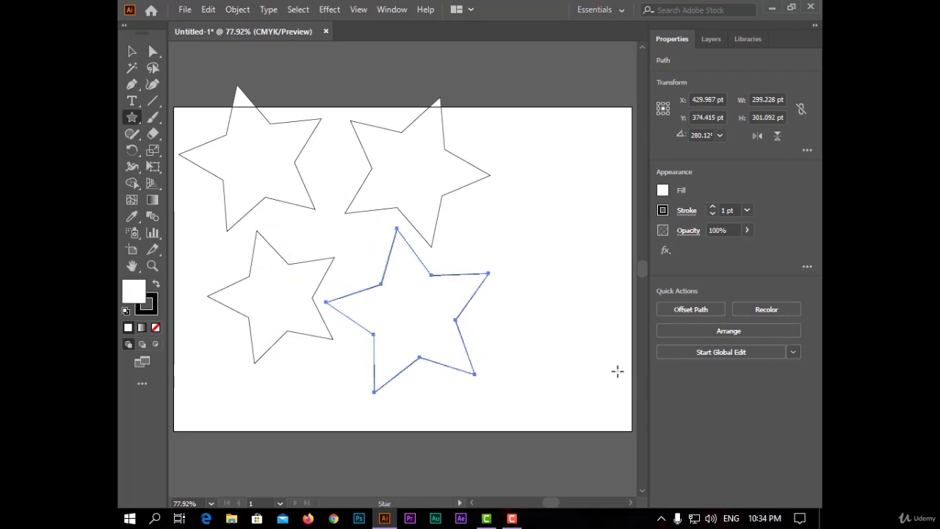
Select all four stars together and fill them with red
click(131, 51)
click(523, 148)
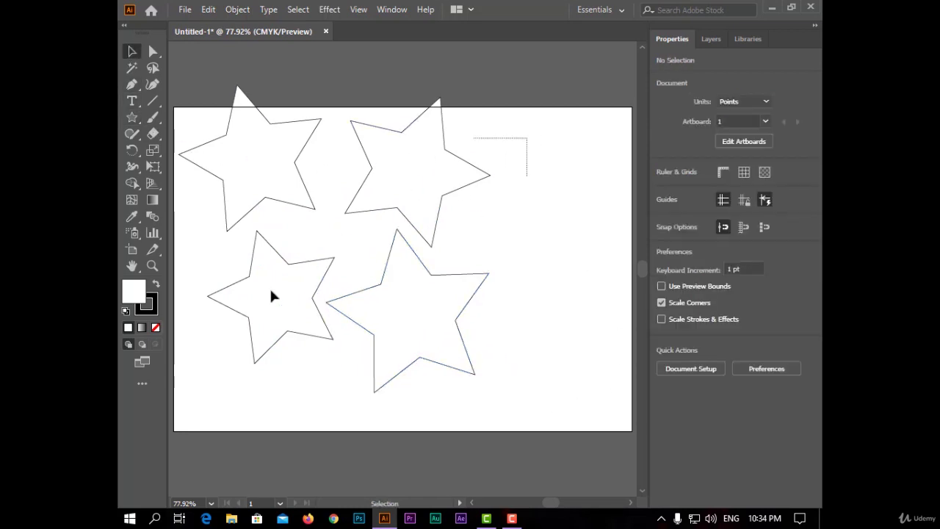
drag(271, 296, 247, 303)
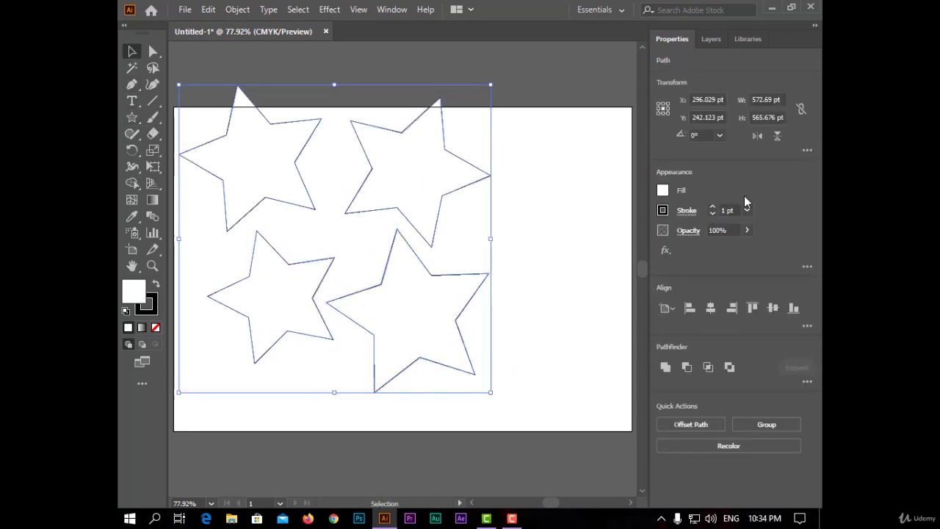
click(663, 190)
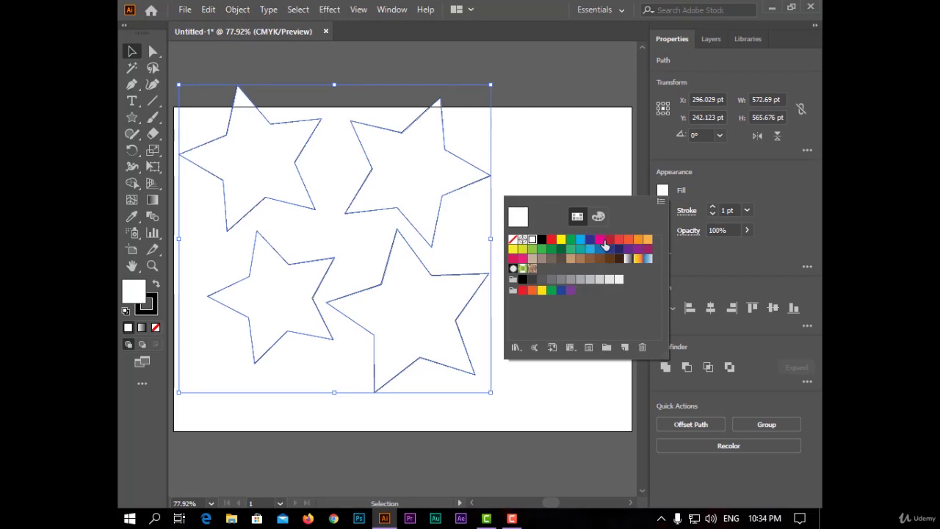
click(604, 240)
click(525, 168)
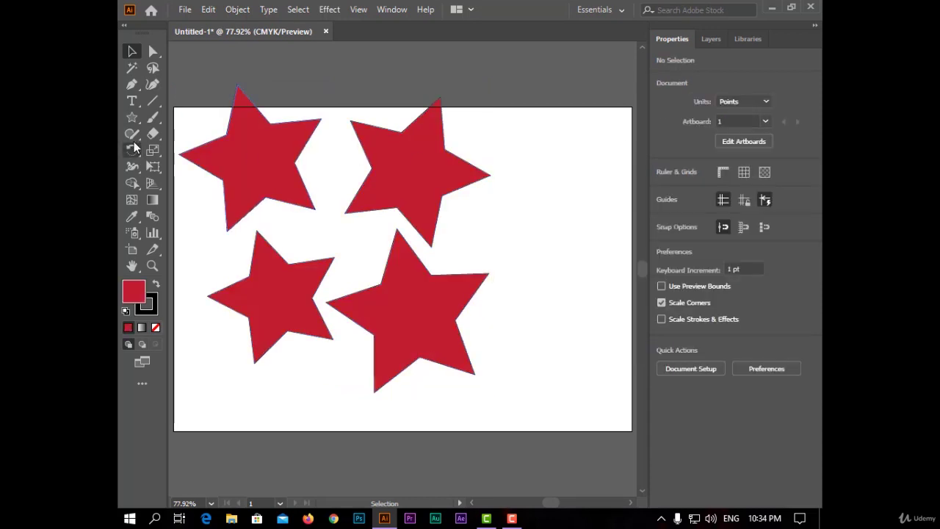
Draw a wide ellipse across the stars and set its fill to None
click(132, 117)
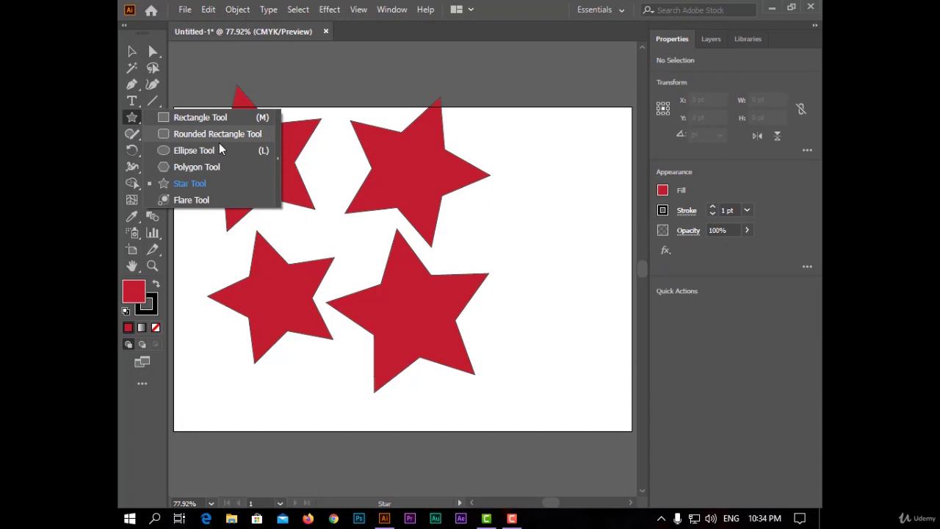
click(219, 150)
mouse_move(185, 174)
mouse_down()
mouse_move(518, 226)
mouse_move(500, 310)
mouse_up()
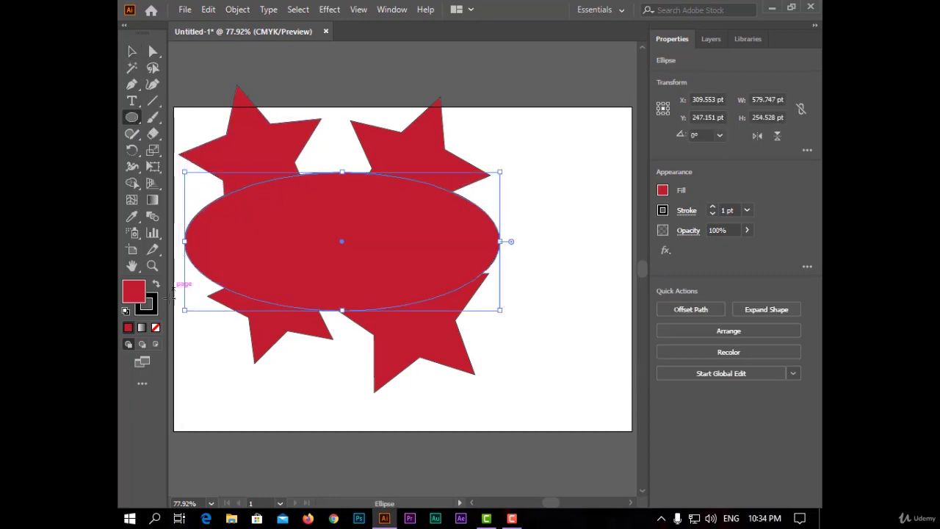
click(662, 191)
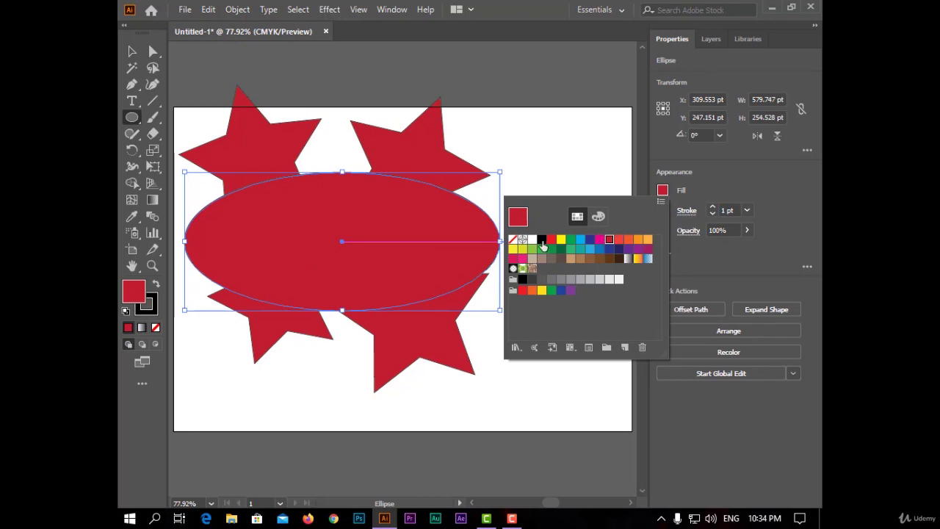
click(517, 243)
Delete a stray circle drawn right of the stars and deselect everything
drag(584, 159, 564, 256)
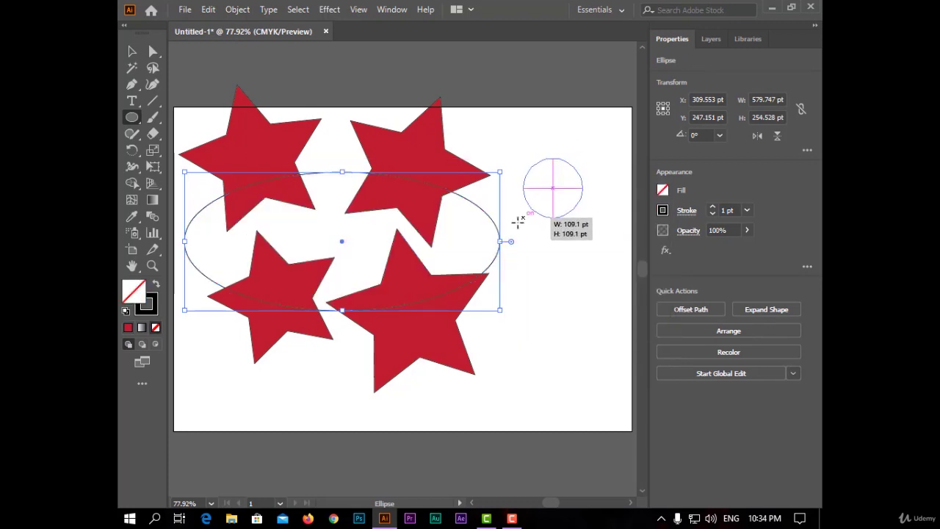
key(Delete)
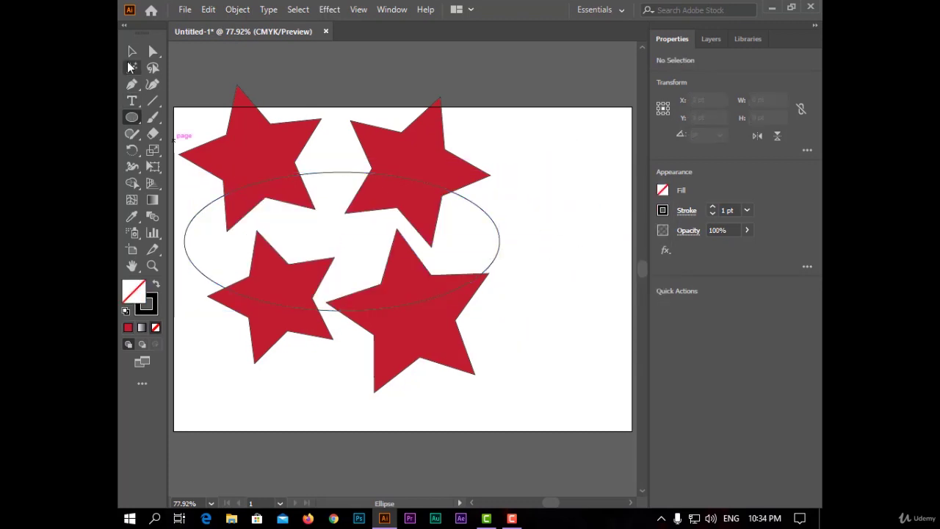
key(v)
click(567, 181)
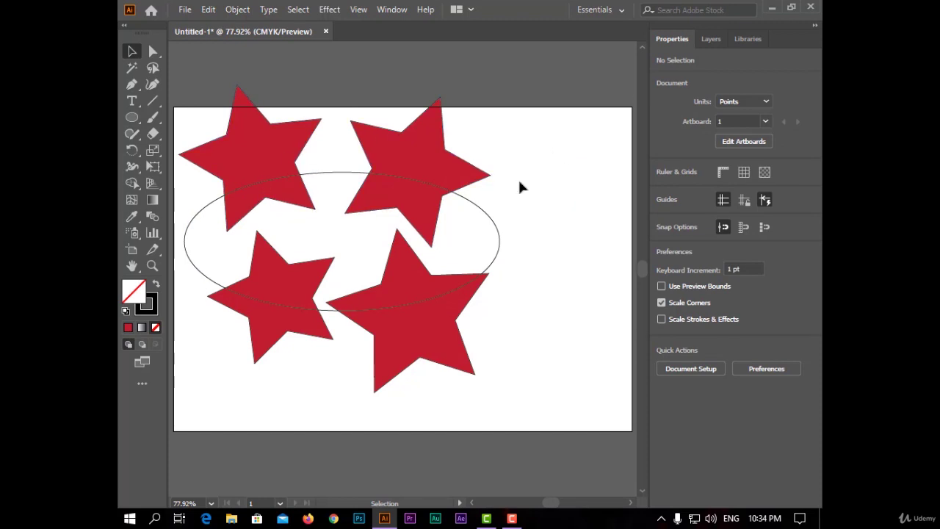
Clip the four stars to the oval with Object > Clipping Mask > Make
mouse_move(561, 141)
mouse_down()
mouse_move(193, 341)
mouse_move(194, 383)
mouse_up()
click(226, 14)
mouse_move(306, 474)
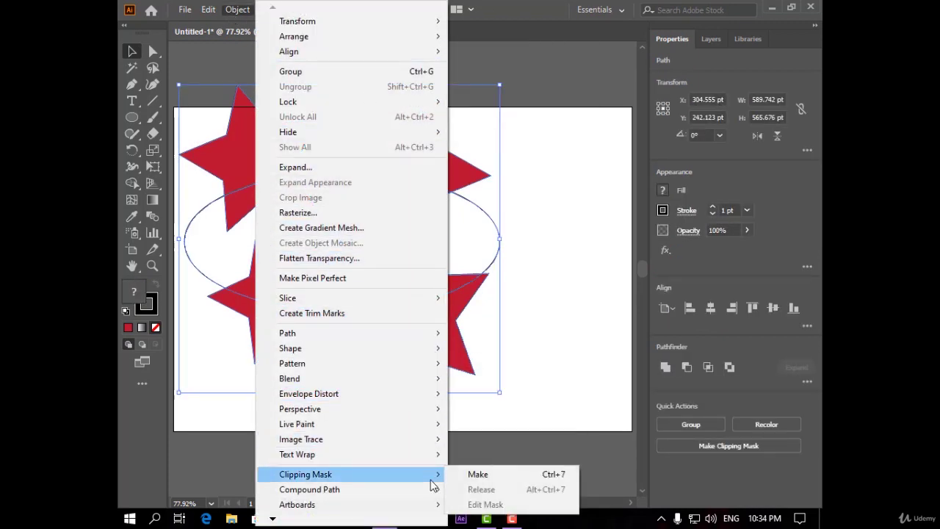
click(500, 474)
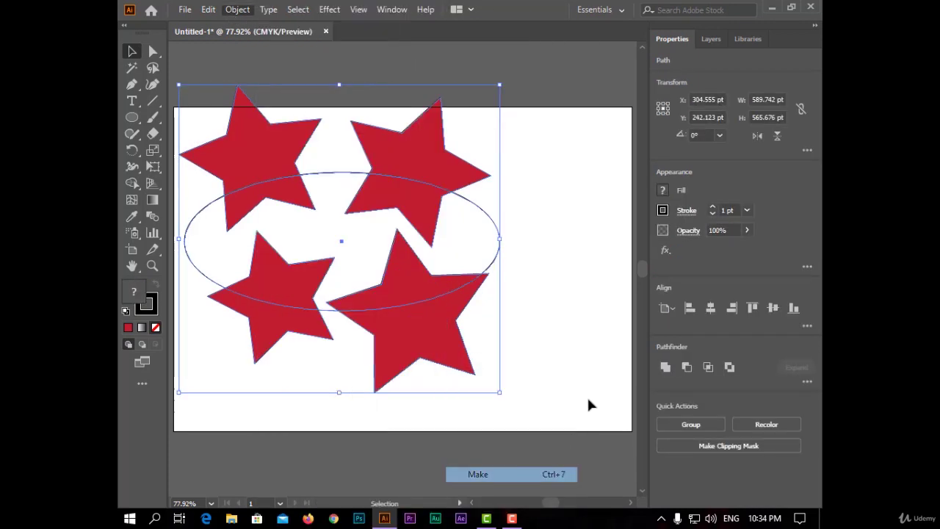
click(569, 302)
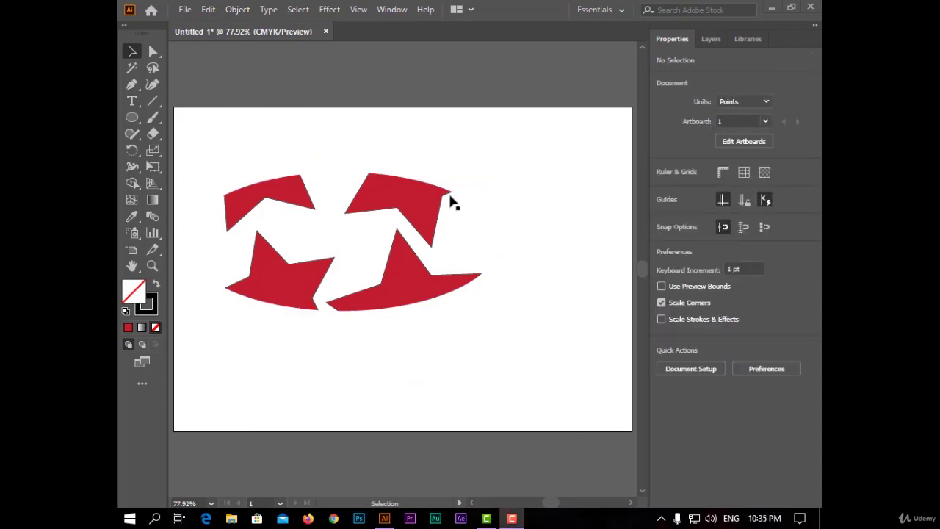
Inside the clipped group, move, rotate and shrink the top-right star, and recolour it orange
double_click(417, 206)
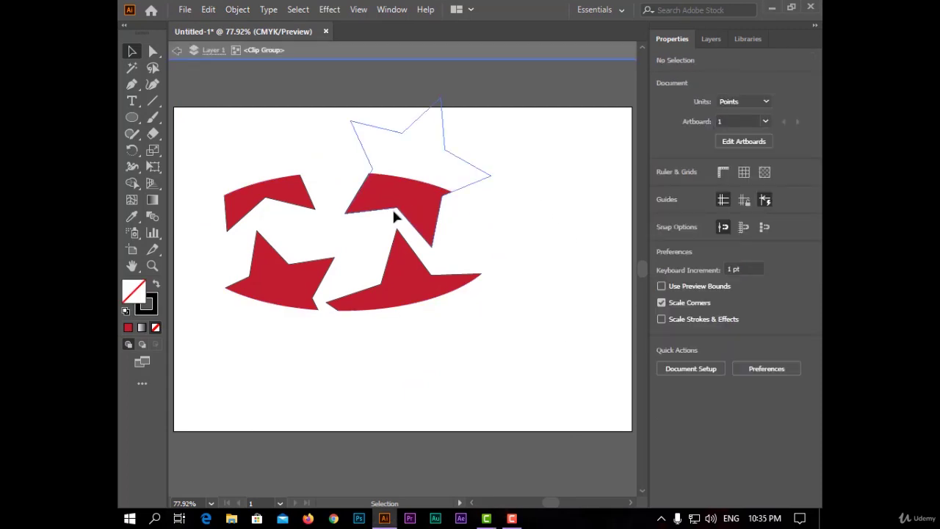
drag(394, 215, 396, 204)
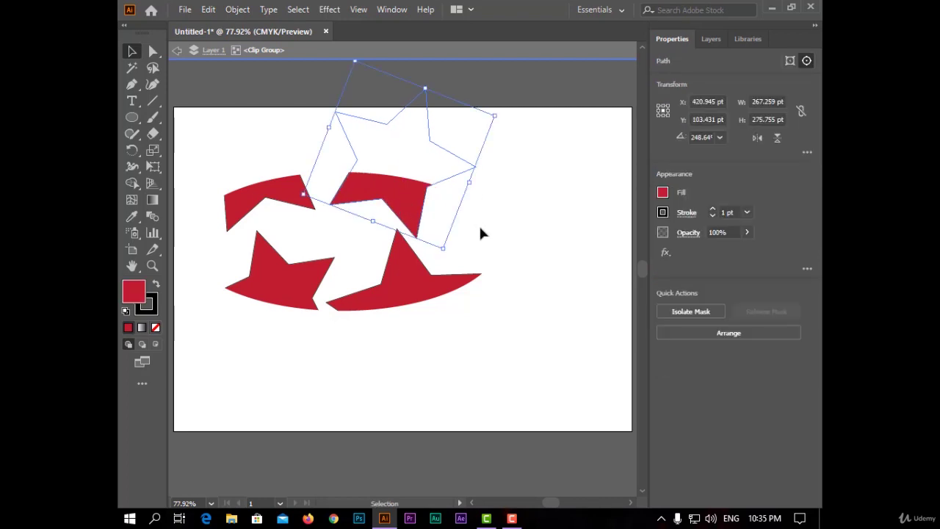
click(481, 233)
drag(452, 156, 480, 168)
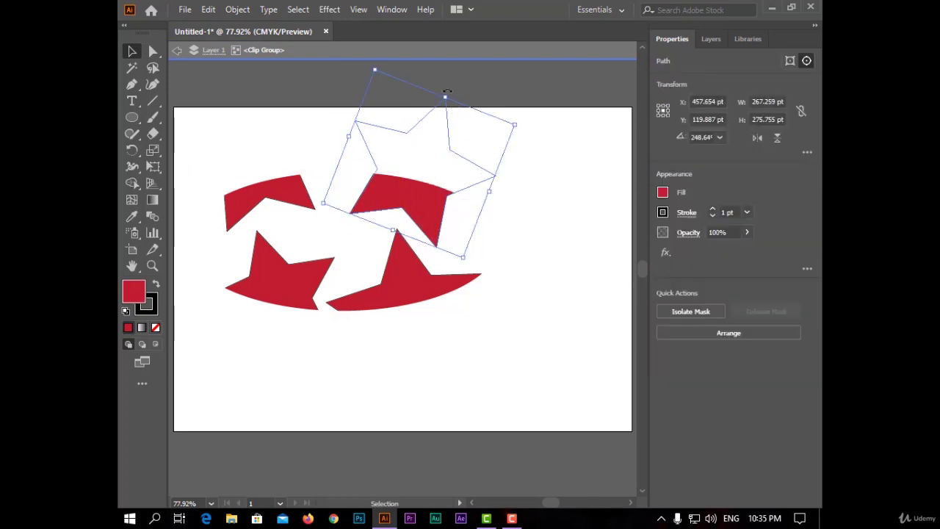
drag(447, 92, 433, 93)
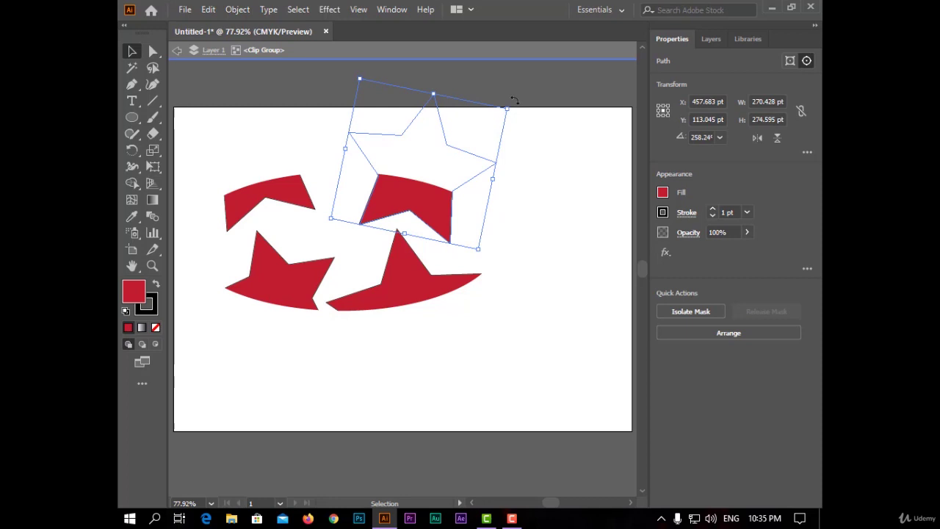
drag(507, 109, 498, 121)
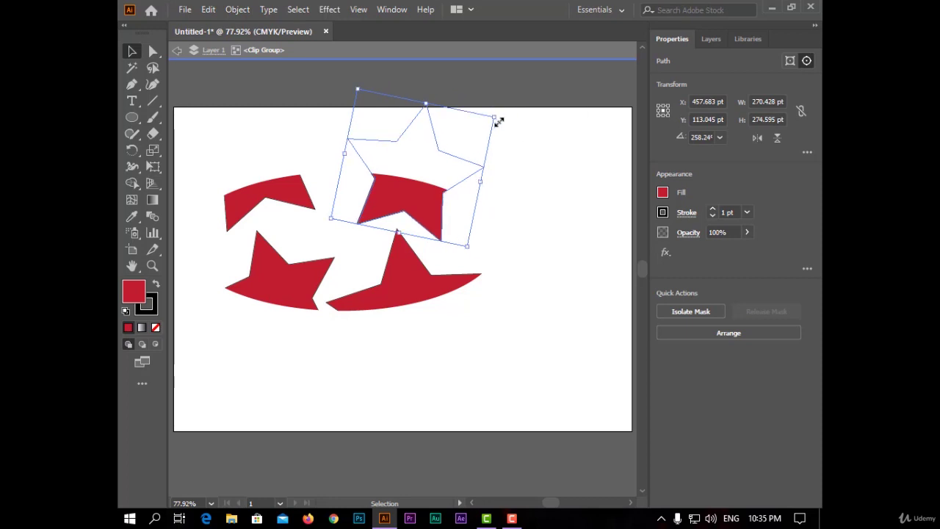
click(663, 193)
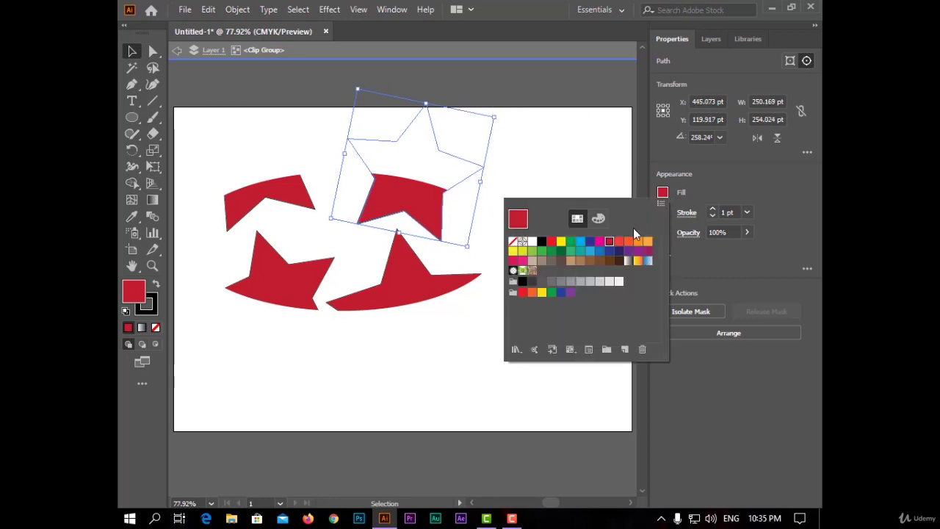
click(628, 242)
click(538, 296)
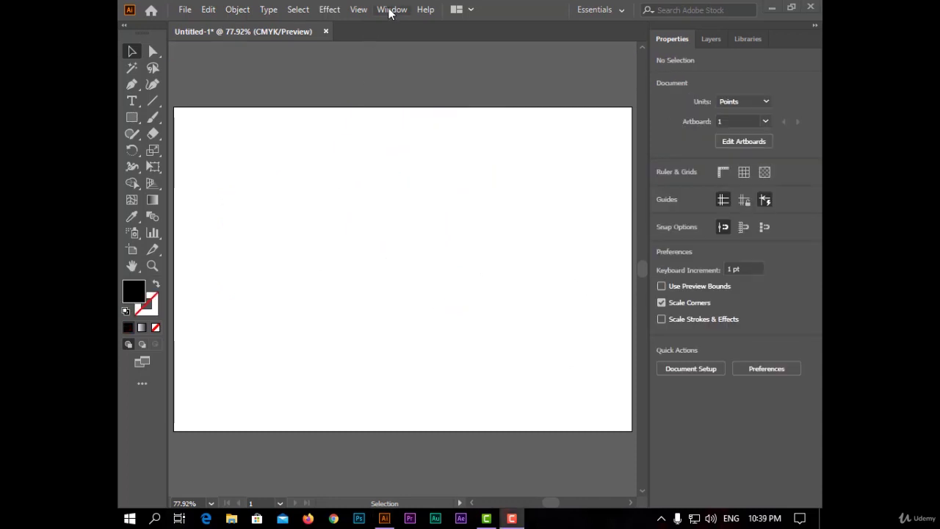
Open the Transparency panel, move it higher, and keep blending at Normal, 100% opacity
click(391, 10)
click(559, 371)
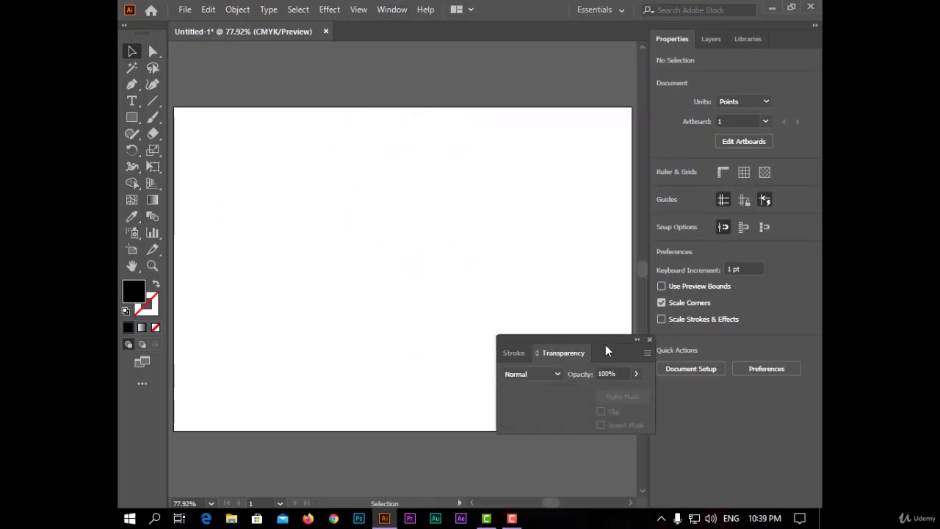
drag(606, 348, 666, 157)
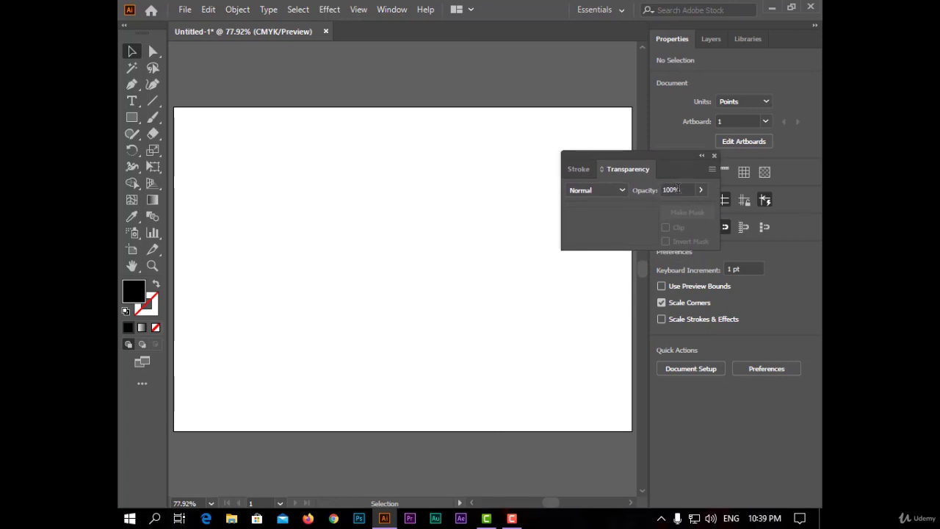
click(621, 191)
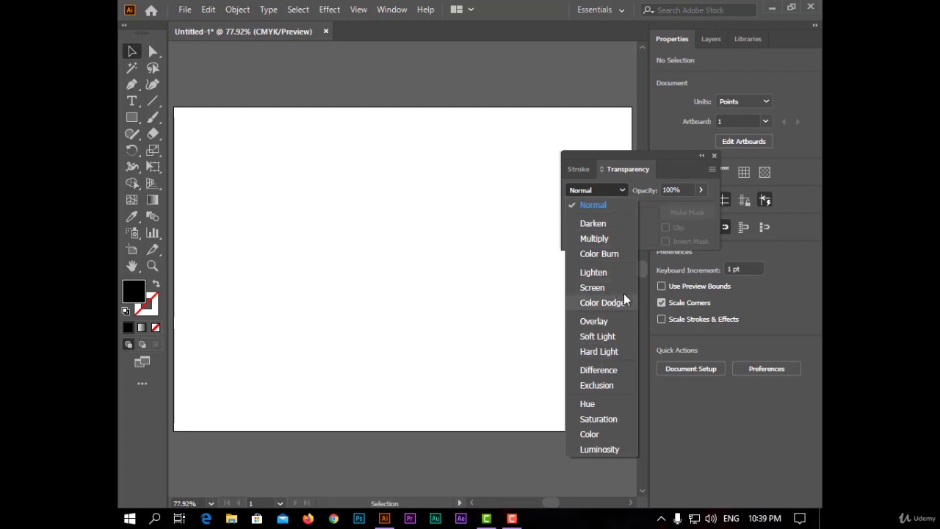
click(661, 232)
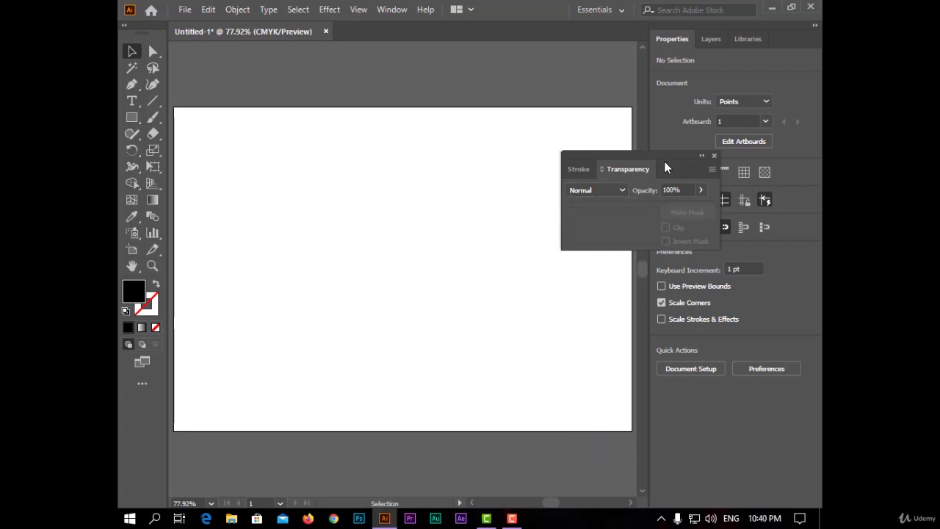
Type the word 'Adobe' in a text area across the upper artboard
drag(666, 167, 687, 161)
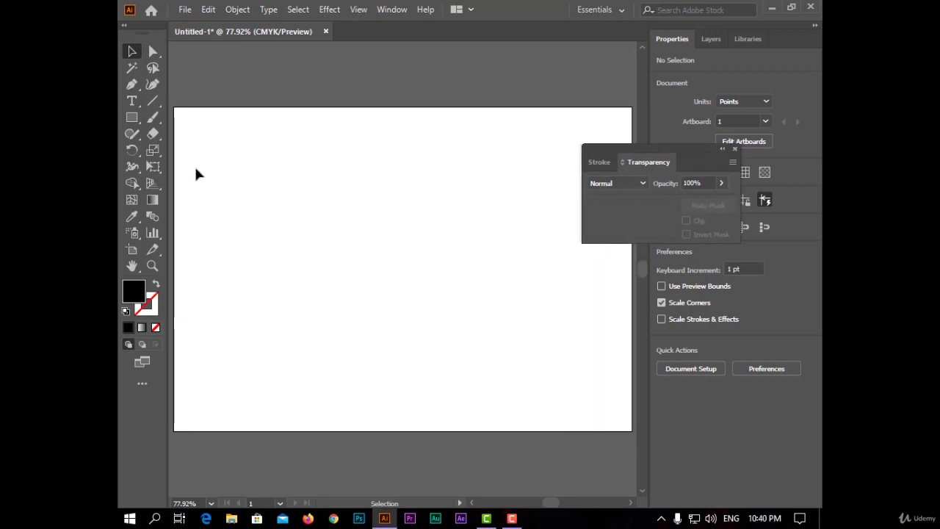
click(131, 101)
drag(219, 157, 559, 335)
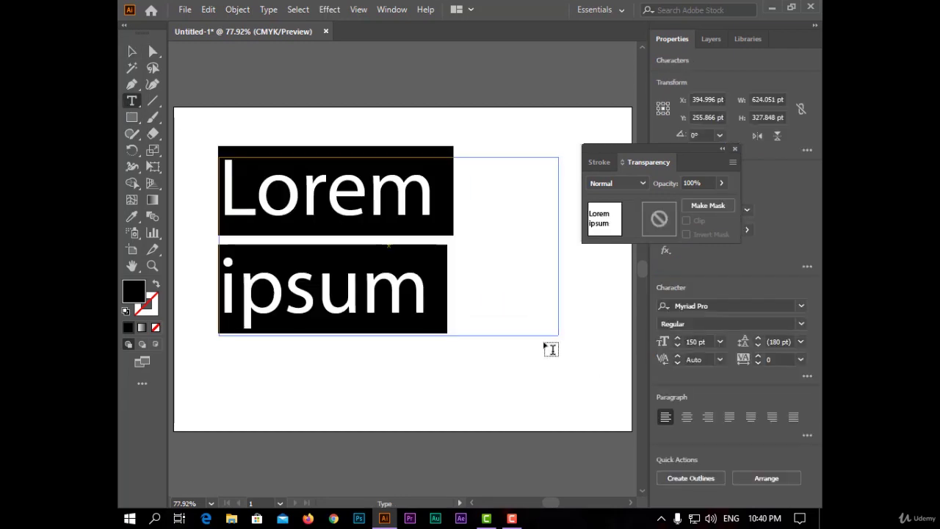
text(Adobe)
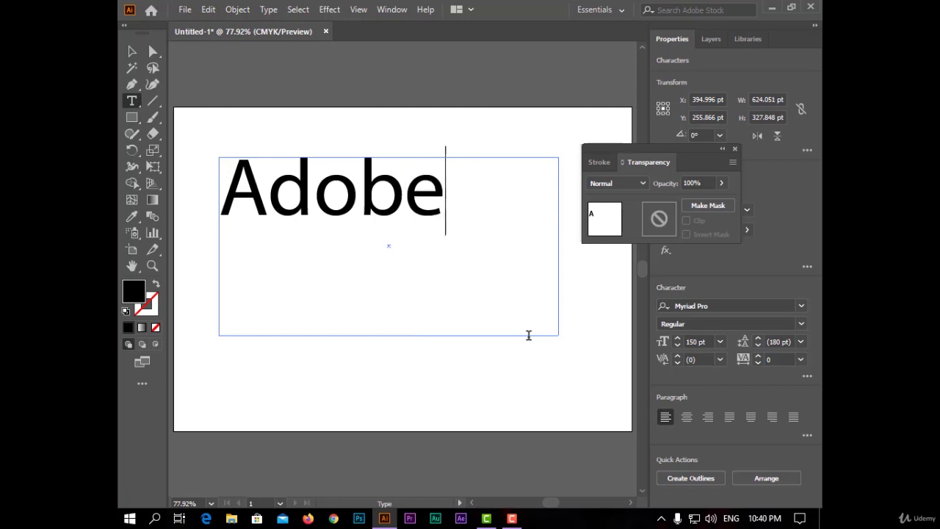
Set the Adobe text to 200 pt and move it toward the upper left
click(131, 51)
click(695, 341)
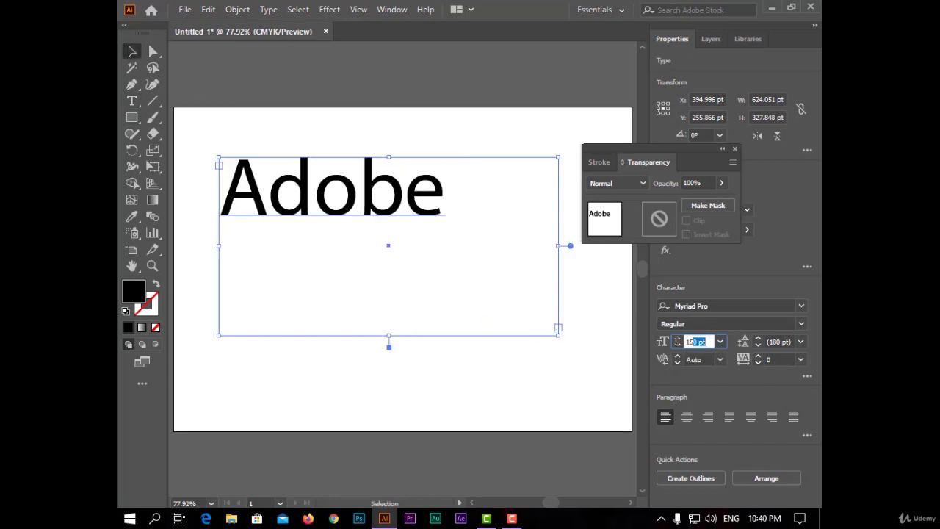
text(200)
key(Return)
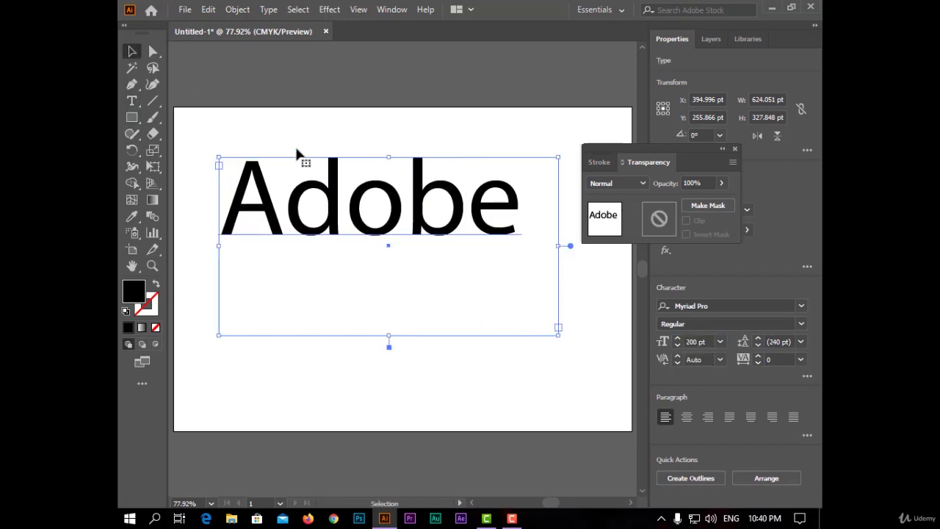
drag(430, 220, 445, 284)
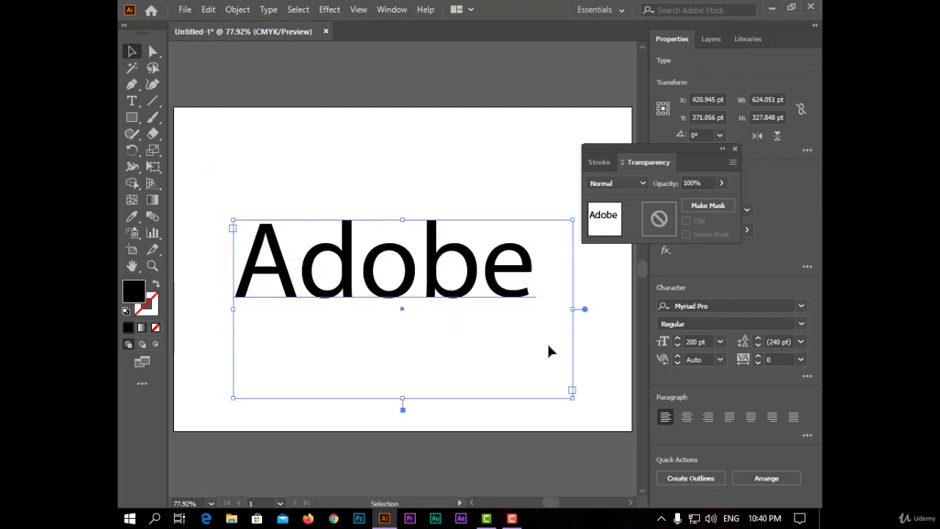
click(596, 345)
drag(563, 285, 585, 275)
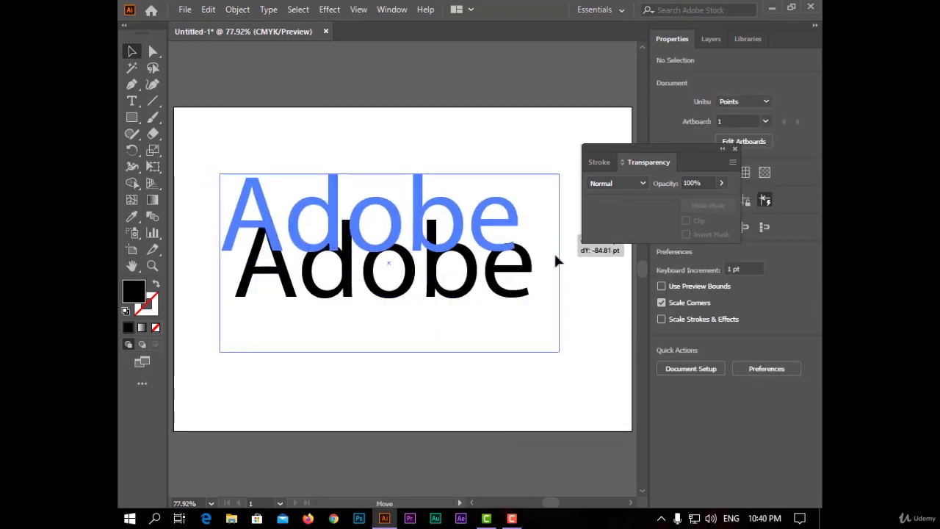
Start File > Place and browse to the Pictures folder
click(586, 276)
click(185, 10)
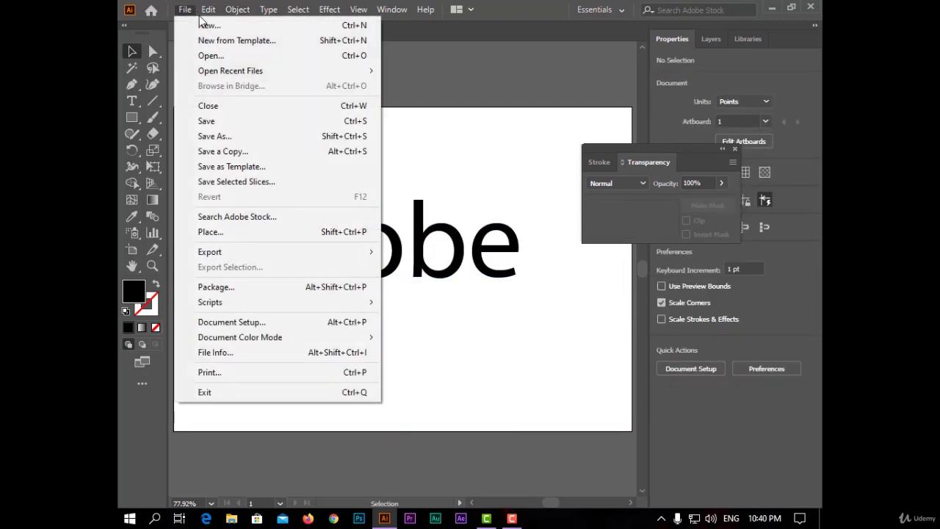
click(267, 232)
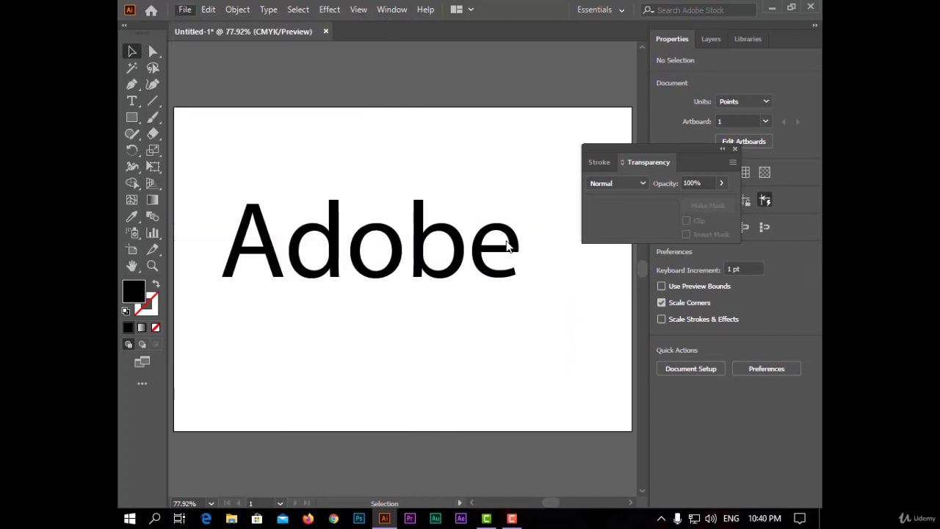
click(299, 250)
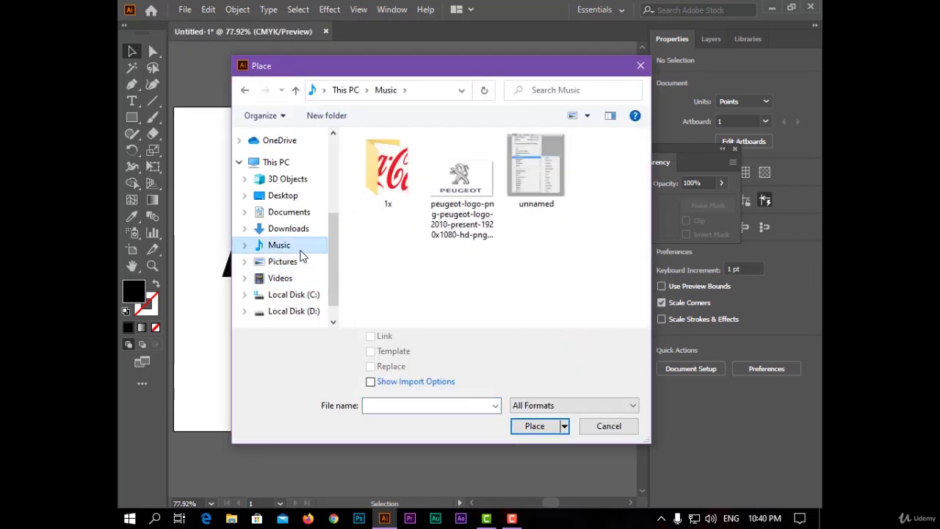
click(309, 262)
Find the black car photo among the Pictures thumbnails and load it for placing
scroll(524, 249, down, 3)
scroll(524, 249, down, 3)
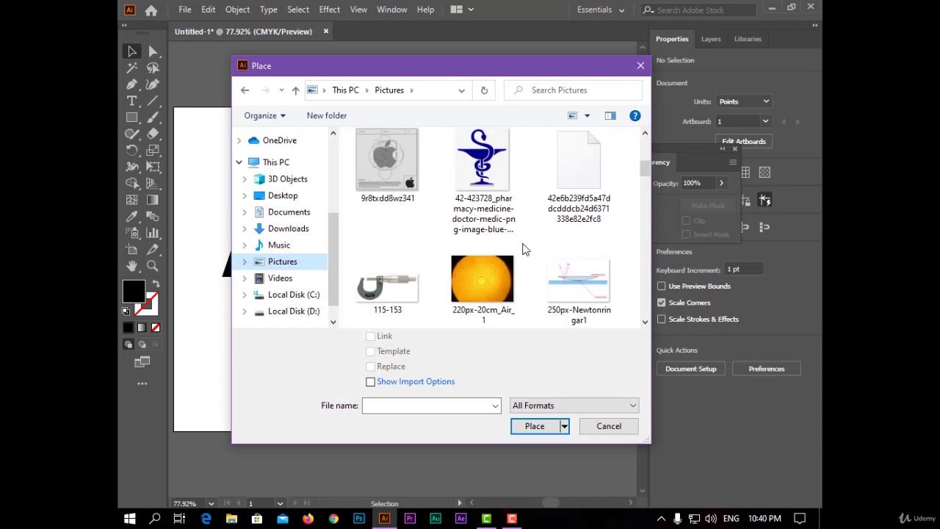
scroll(524, 249, down, 2)
scroll(524, 250, down, 3)
scroll(524, 252, down, 2)
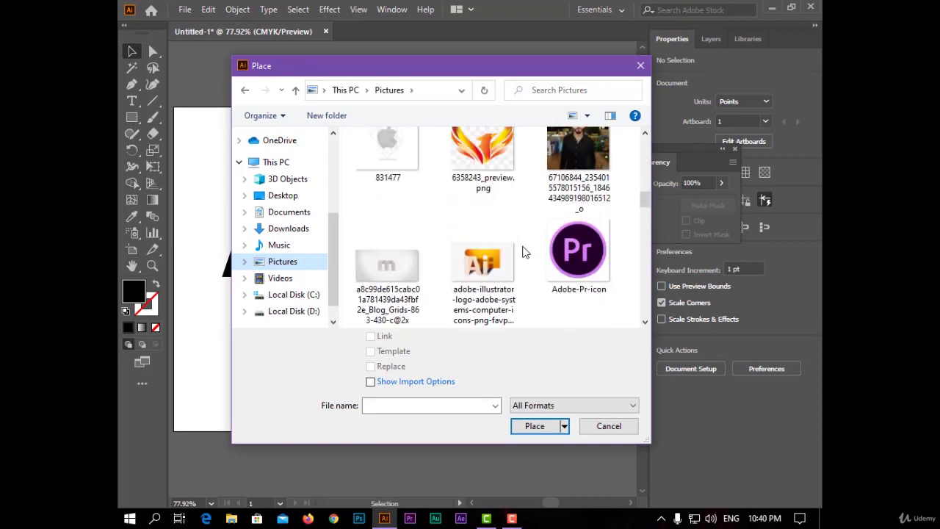
scroll(524, 252, down, 4)
scroll(524, 251, down, 2)
scroll(524, 251, down, 2)
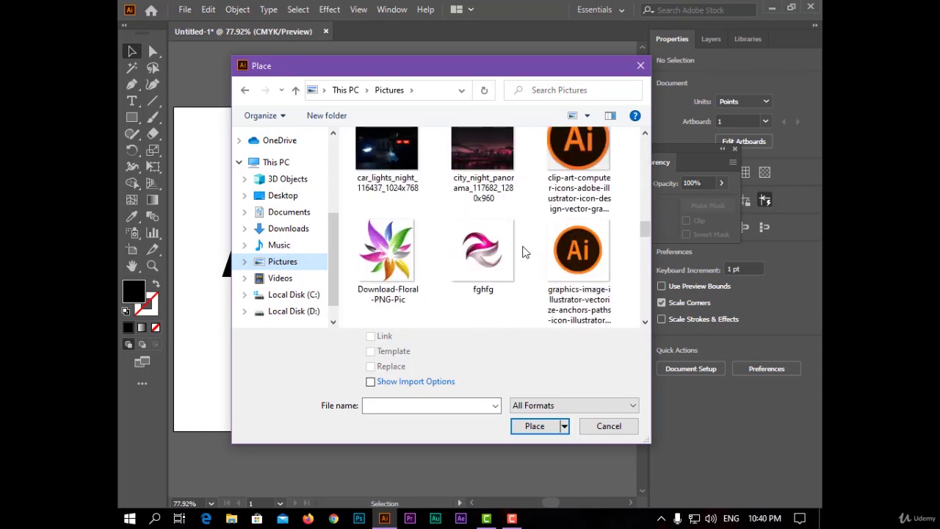
scroll(524, 252, down, 3)
scroll(524, 252, down, 2)
scroll(524, 252, down, 2)
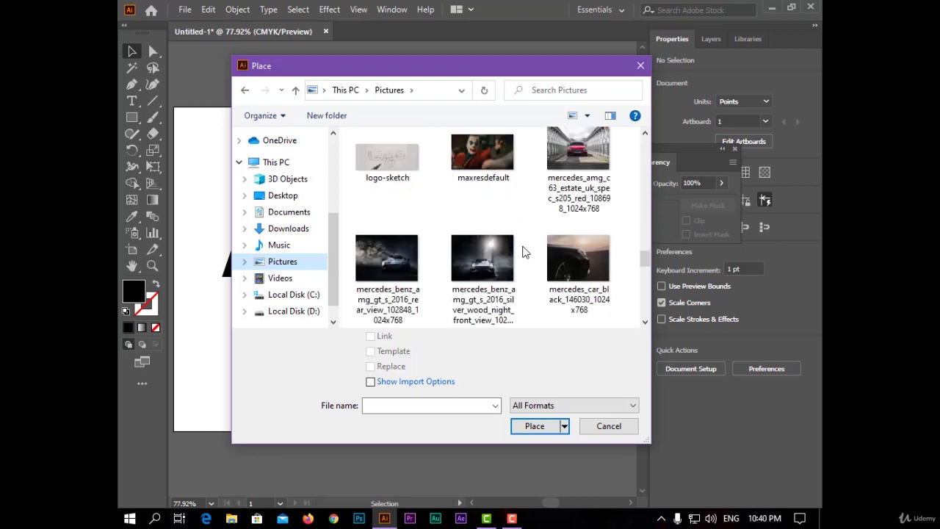
click(577, 171)
double_click(567, 253)
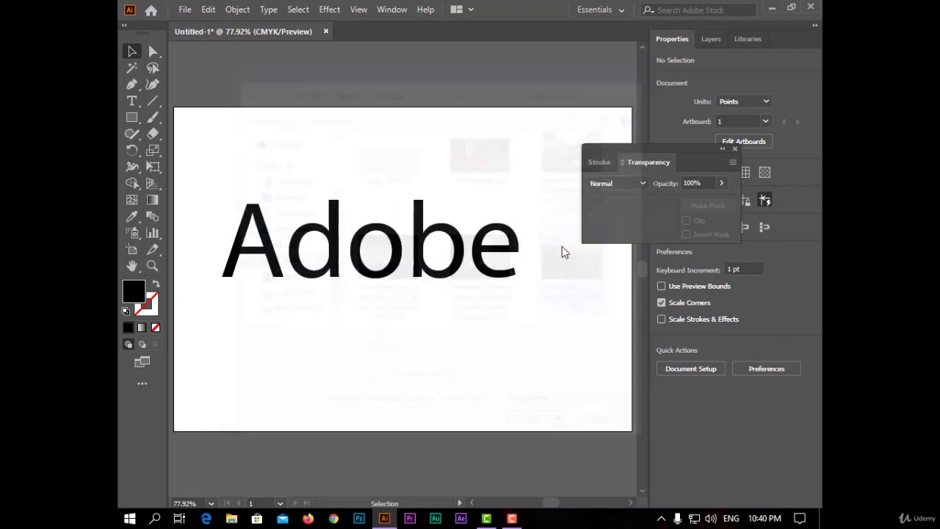
Place the car photo and scale it to fit the artboard, about 747 pt wide
click(228, 129)
drag(484, 324, 450, 261)
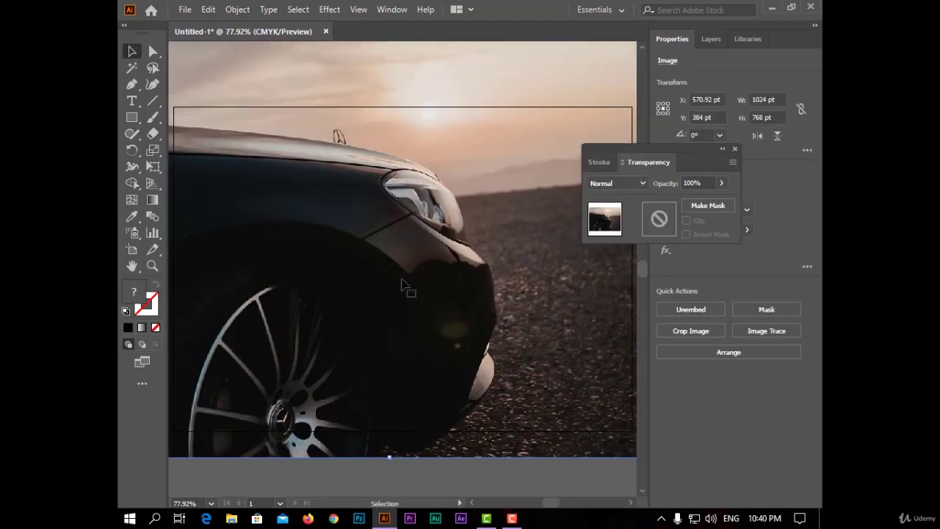
drag(588, 408, 540, 408)
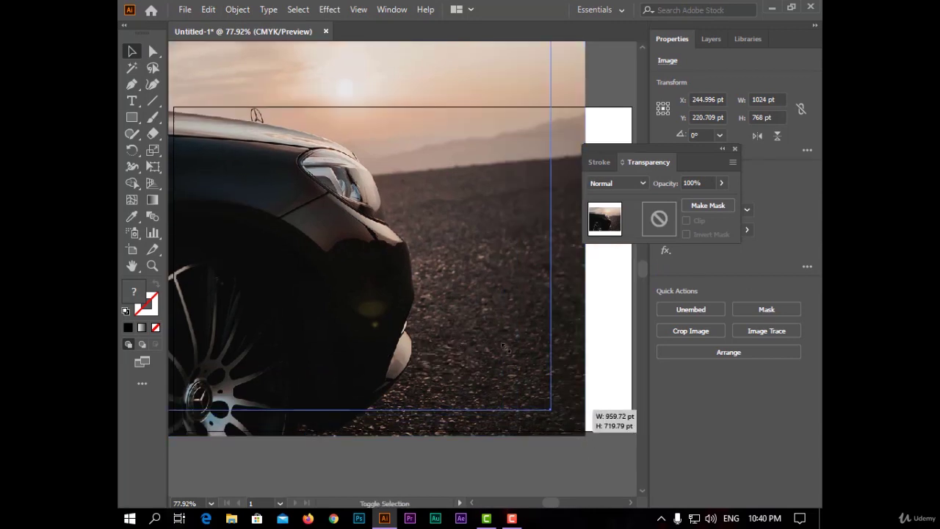
drag(584, 435, 433, 322)
mouse_move(357, 233)
mouse_down()
mouse_move(457, 334)
mouse_move(493, 344)
mouse_up()
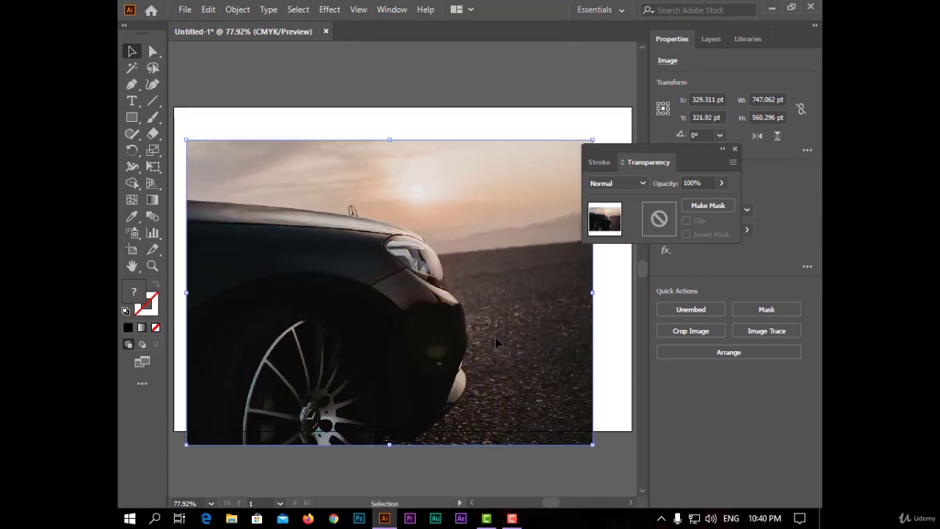
click(618, 336)
Send the car photo behind the text and move the Adobe text up over it
right_click(393, 262)
mouse_move(459, 374)
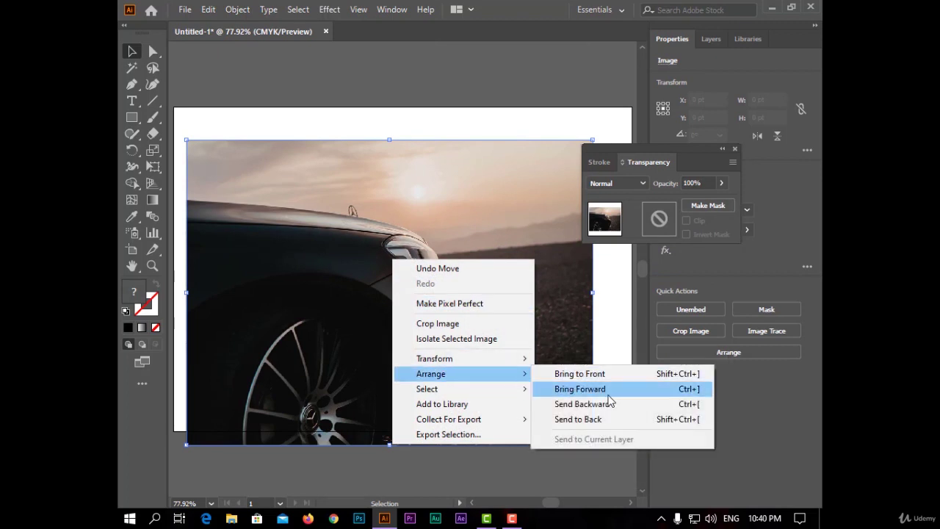
click(613, 418)
click(624, 353)
drag(429, 281, 446, 234)
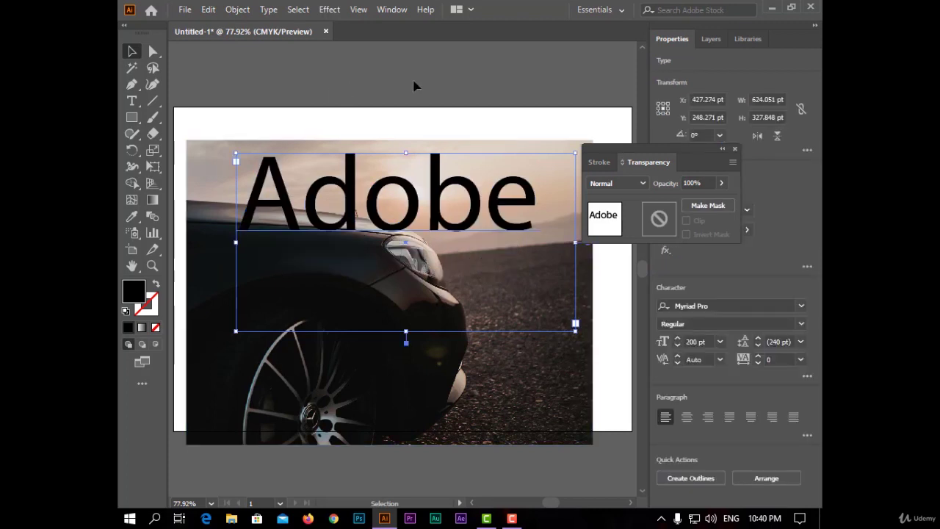
Select the Adobe text and car photo, make an opacity mask, and invert it
click(330, 105)
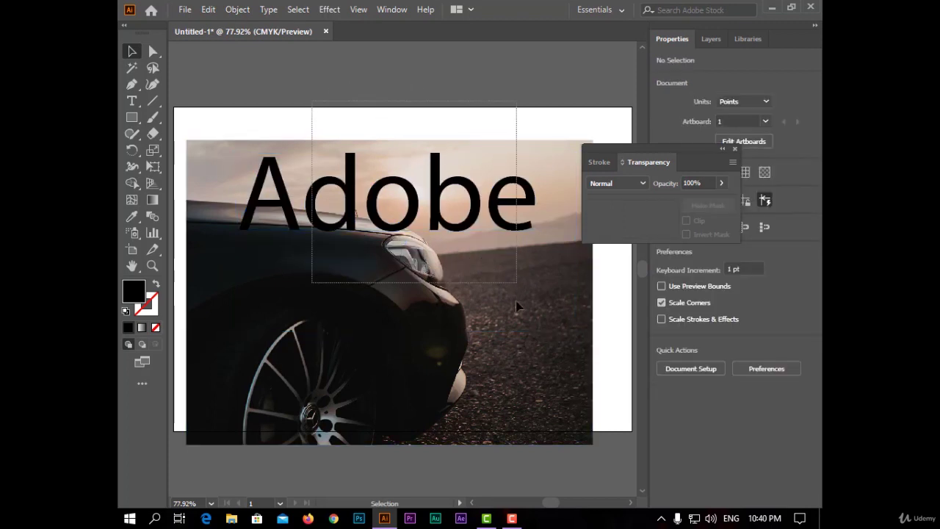
drag(500, 172, 575, 332)
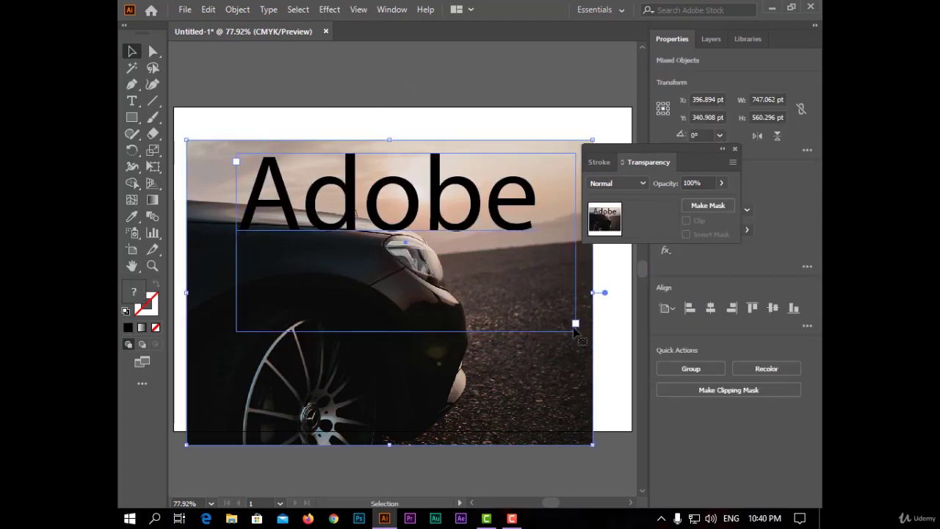
click(703, 206)
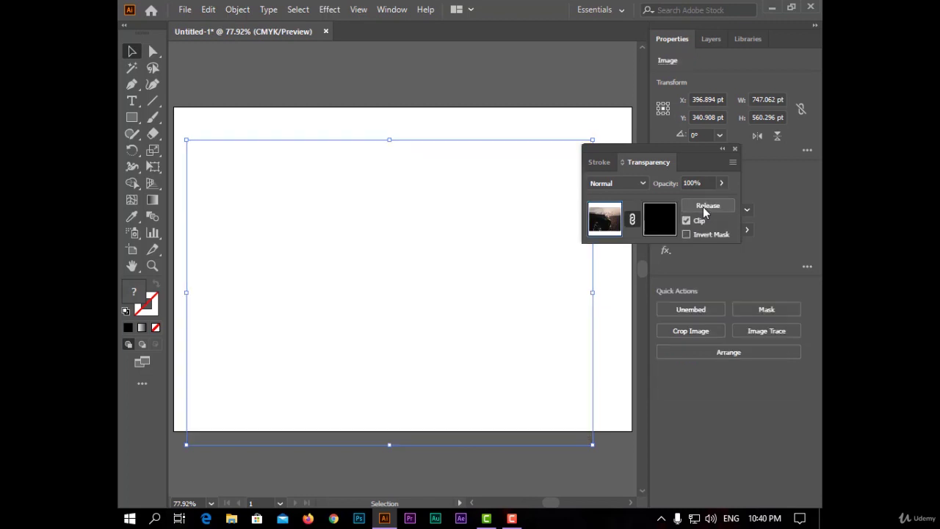
click(658, 218)
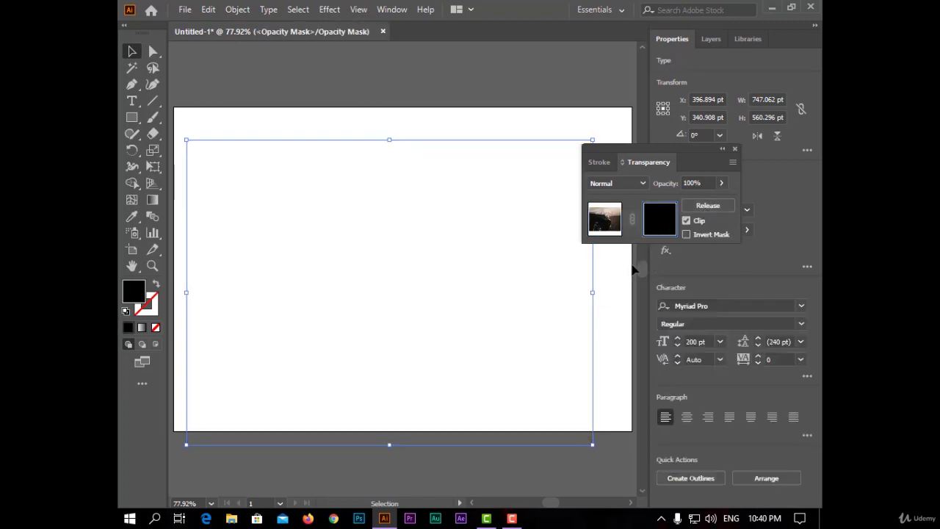
click(686, 234)
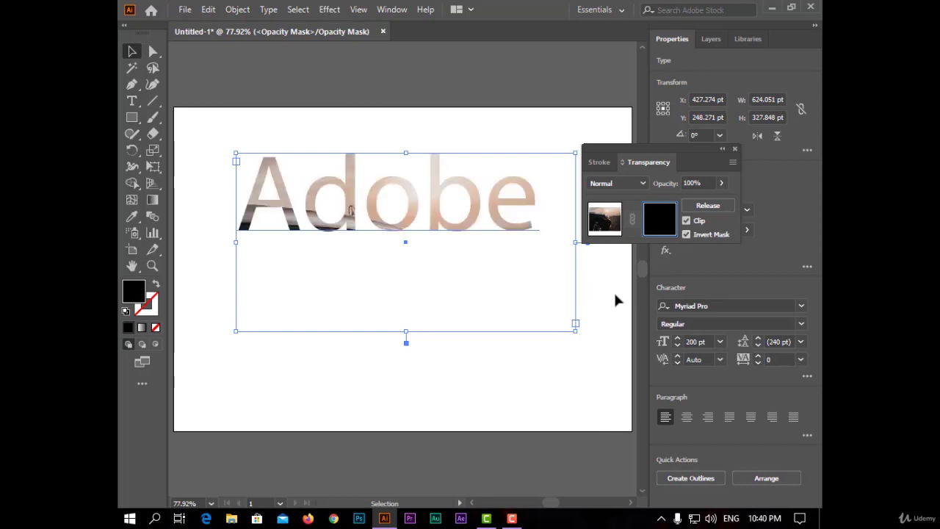
click(608, 292)
Drag the masking Adobe text up and left to reframe the car photo
drag(477, 210, 488, 221)
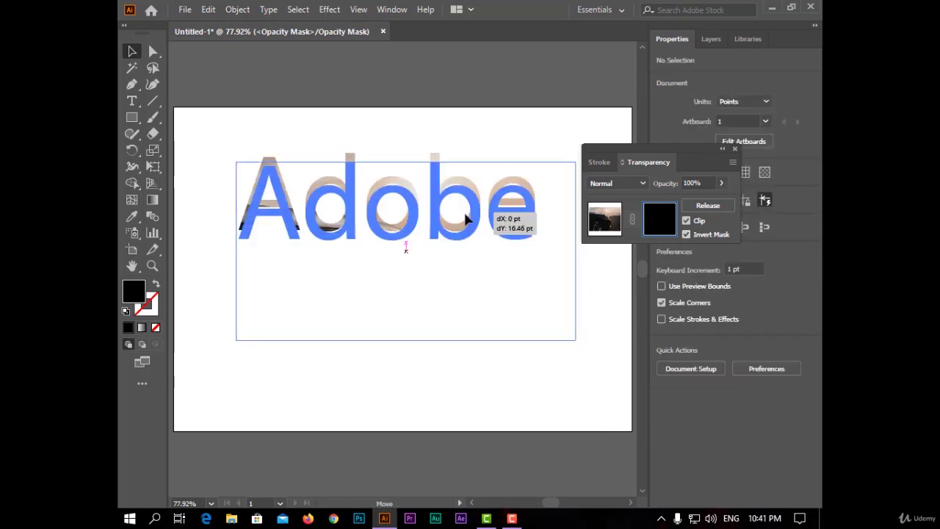
click(595, 287)
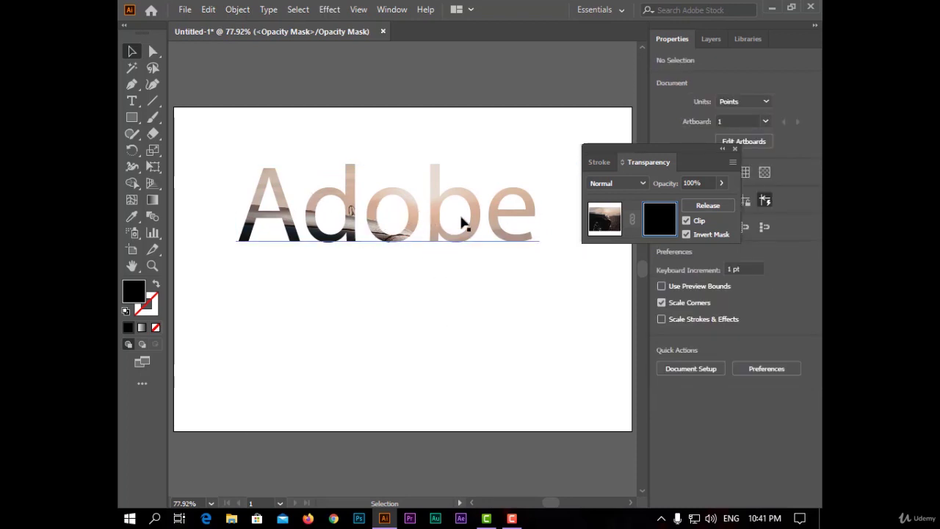
mouse_move(379, 232)
mouse_down()
mouse_move(392, 248)
mouse_move(392, 291)
mouse_move(391, 277)
mouse_up()
click(419, 137)
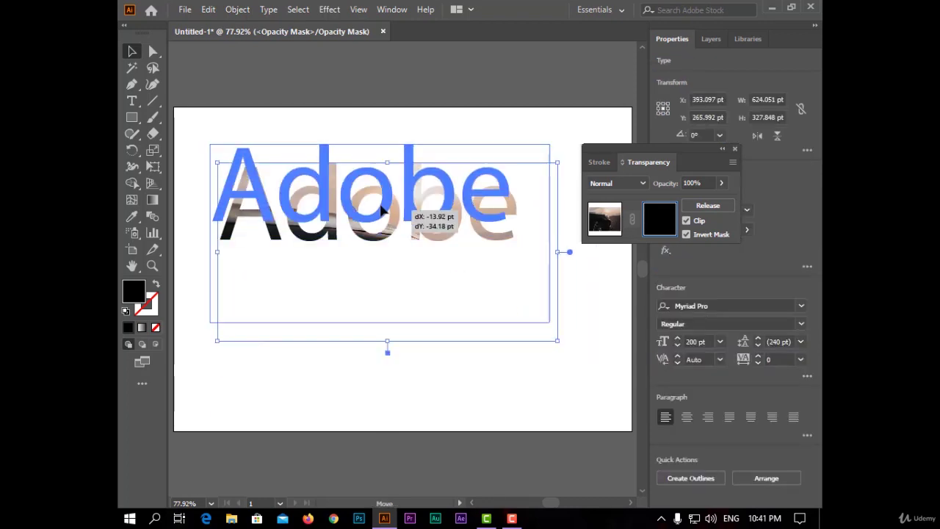
drag(380, 209, 380, 214)
click(493, 123)
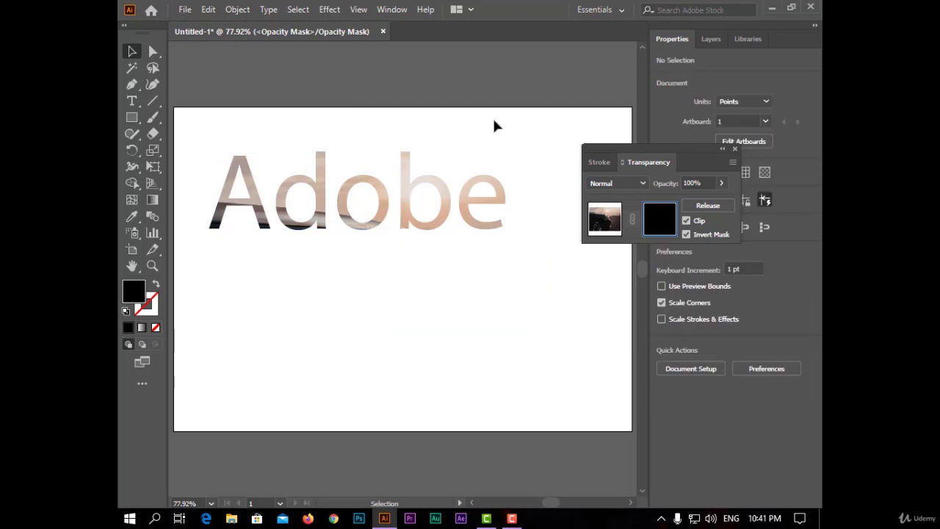